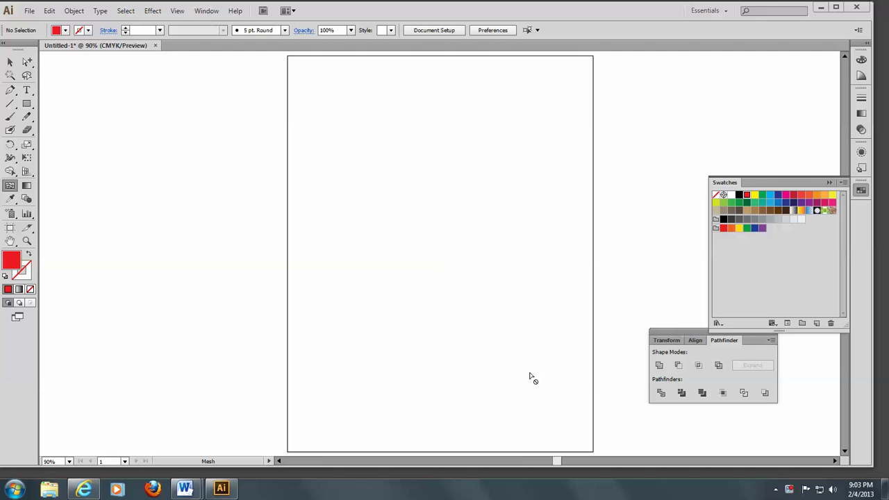
Step: Browse the Type menu's font list, then close it without choosing a font
left_click(101, 12)
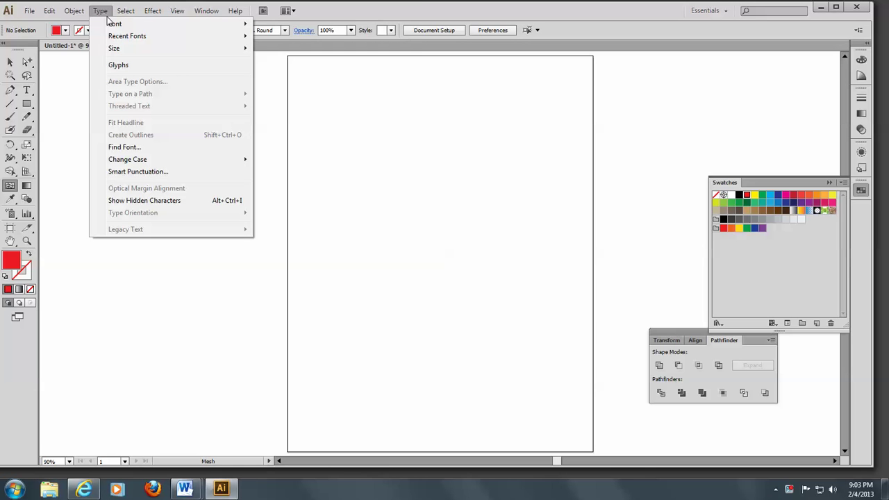
mouse_move(115, 24)
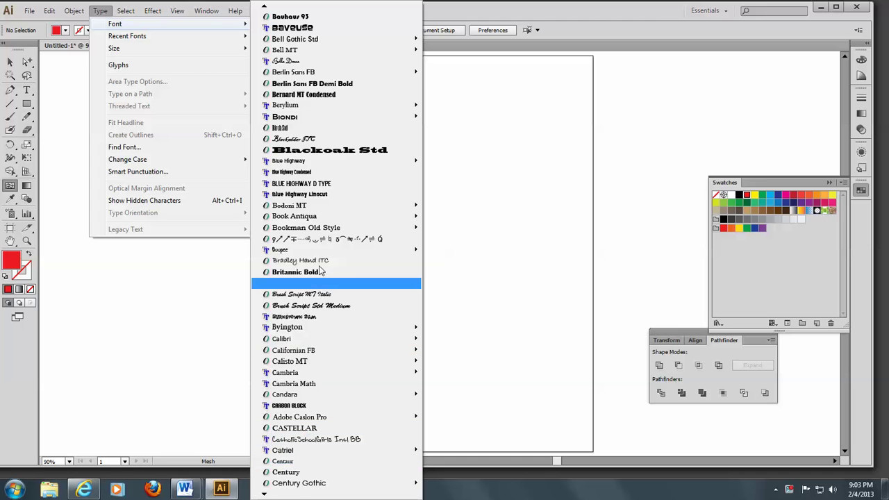
mouse_move(324, 250)
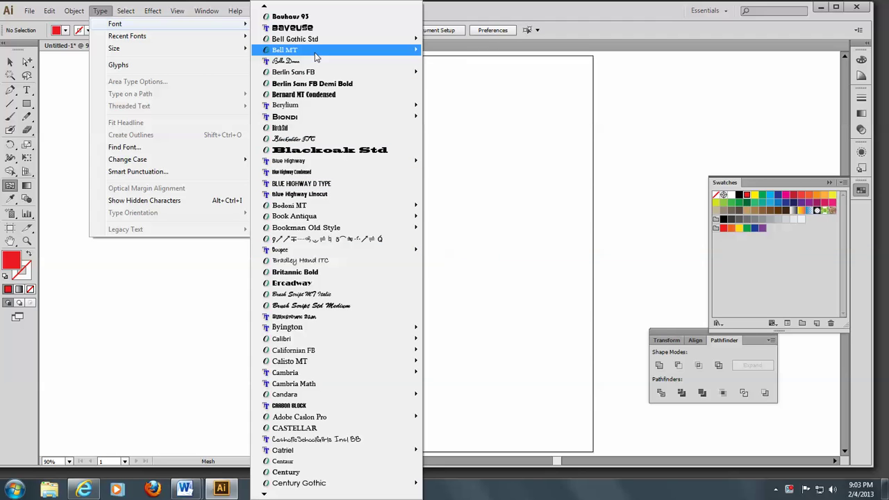
mouse_move(316, 57)
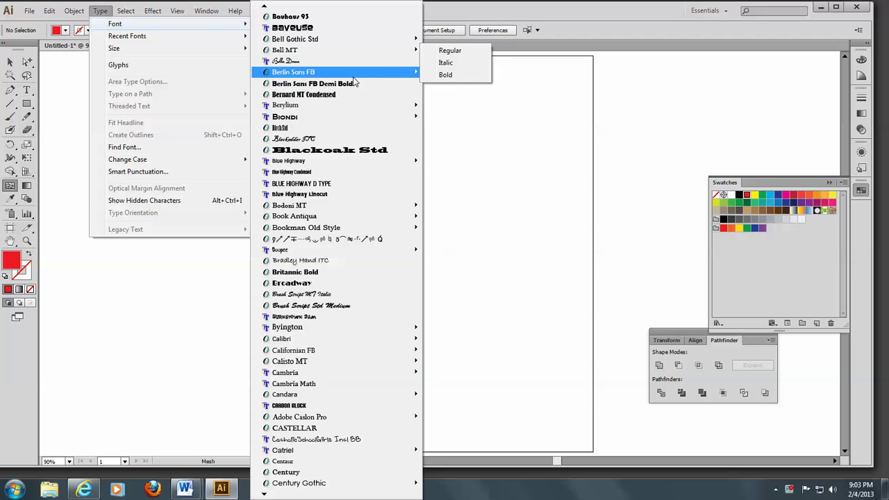
left_click(494, 135)
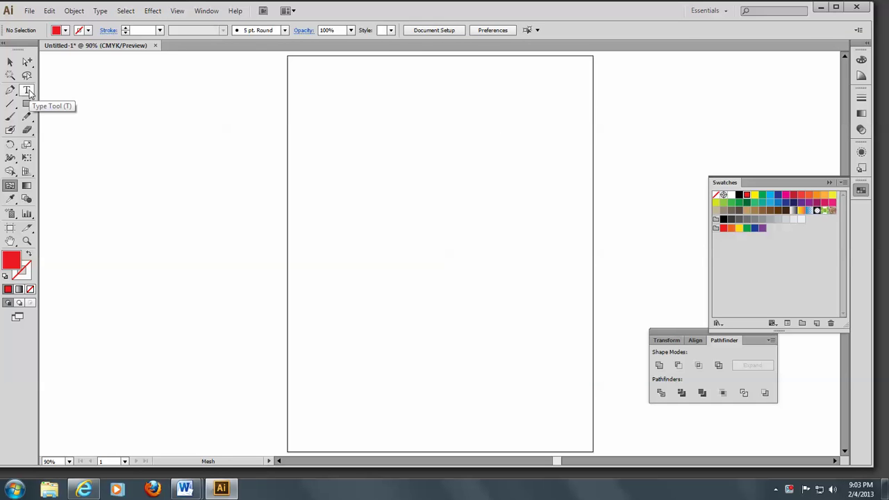
Step: Add point text HUGE in Franklin Gothic Heavy 12 pt on the upper artboard
left_click(27, 91)
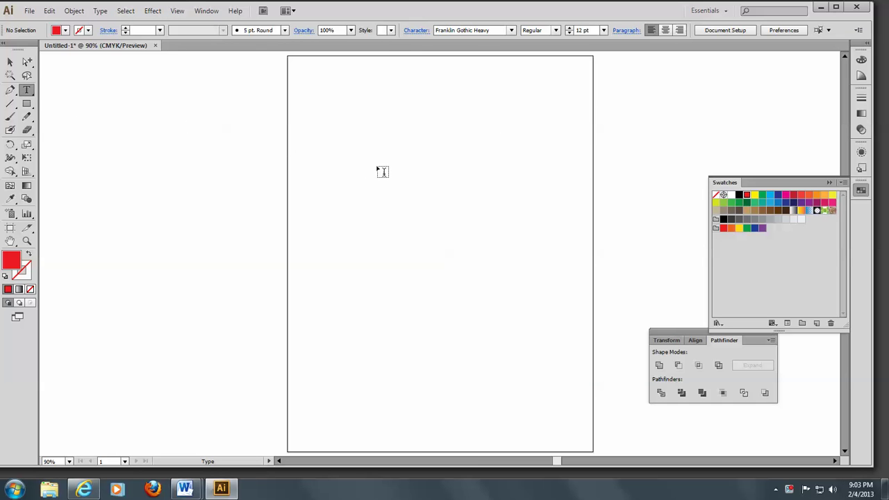
left_click(416, 167)
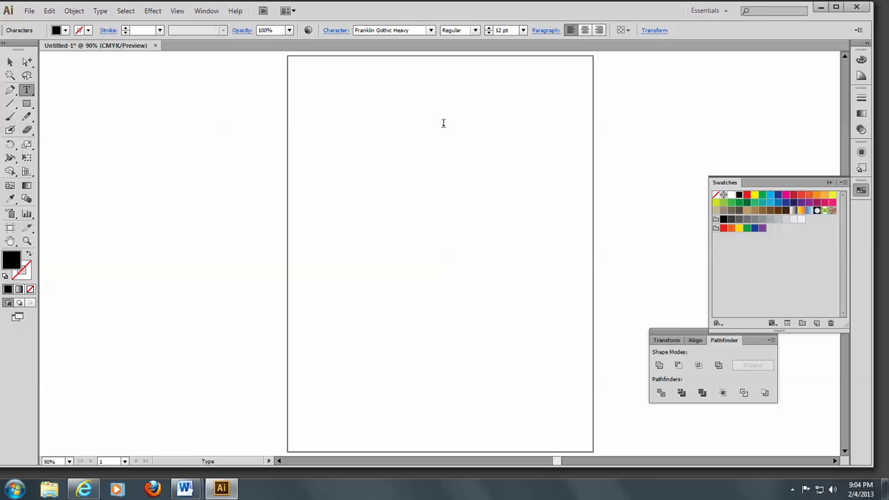
type("GE")
left_click(10, 63)
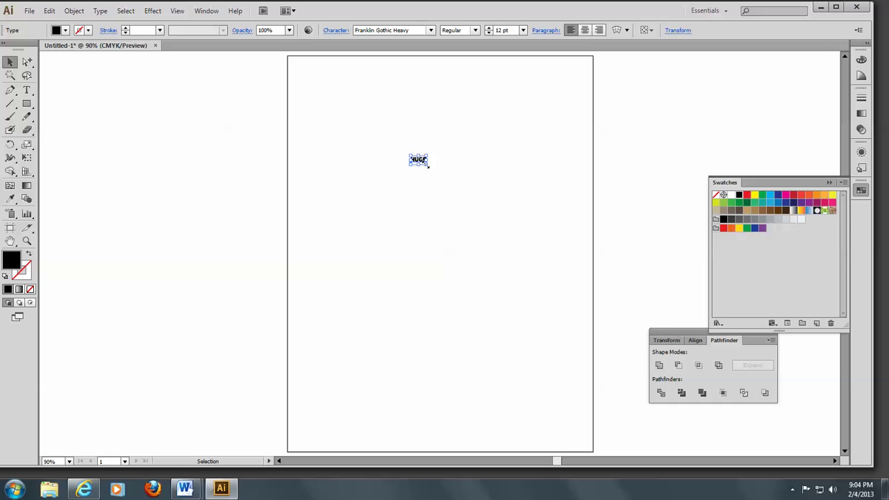
Step: Scale the HUGE text to about 240 pt and position it across the artboard's top
left_click_drag(428, 166, 622, 334)
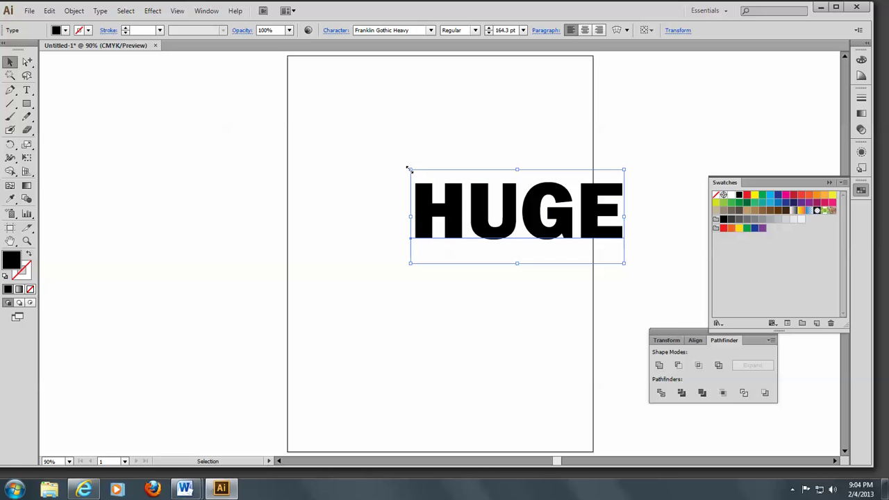
left_click_drag(411, 169, 330, 127)
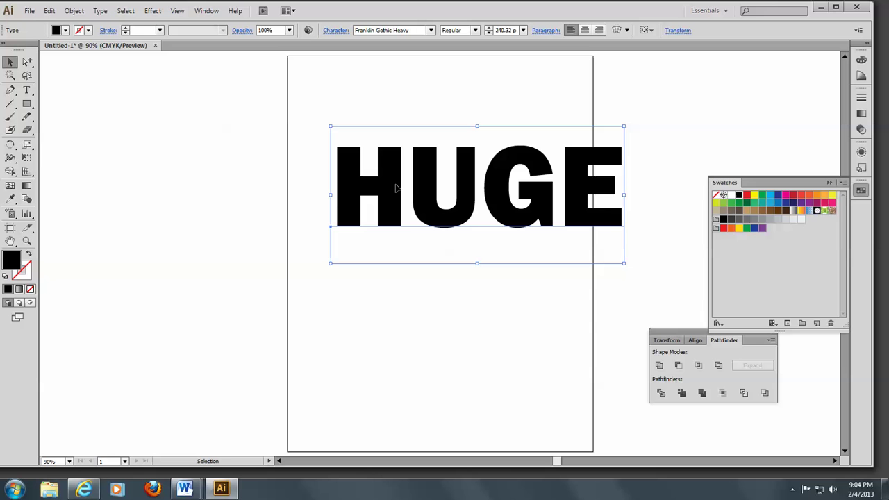
left_click_drag(464, 187, 427, 178)
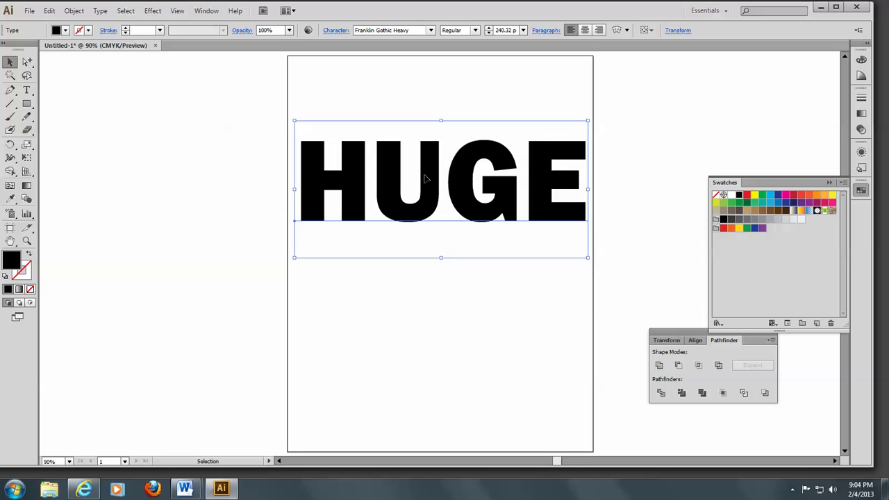
left_click(395, 105)
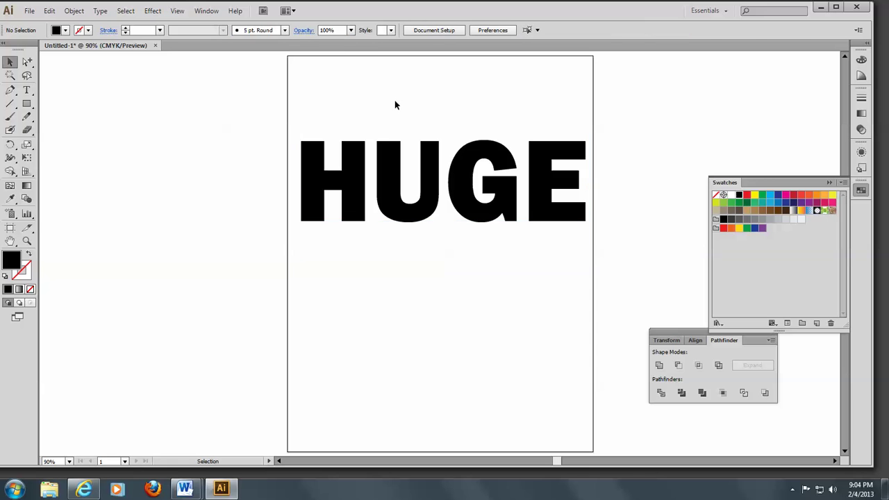
left_click(352, 186)
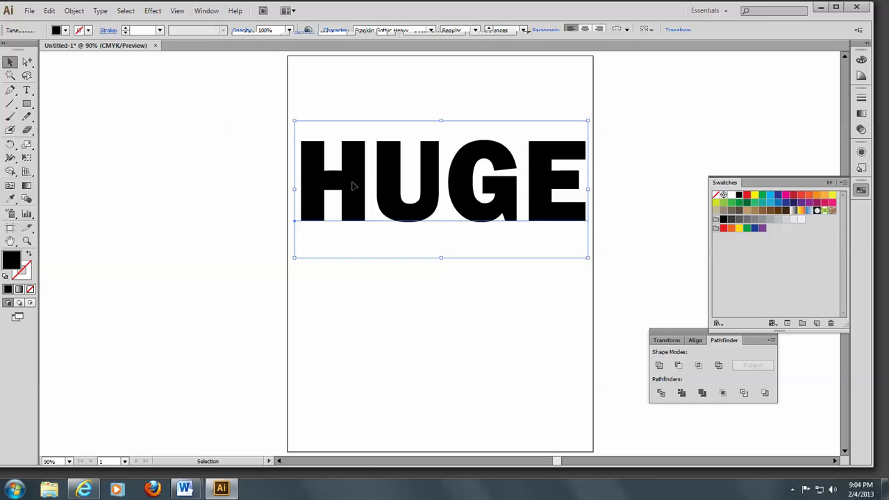
Step: Convert HUGE to outlines with Type > Create Outlines, then deselect using Direct Selection
left_click(99, 11)
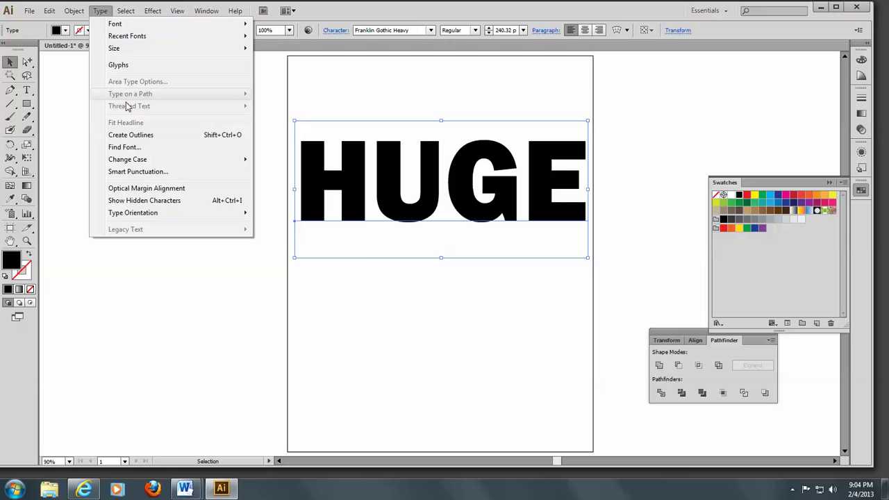
left_click(139, 138)
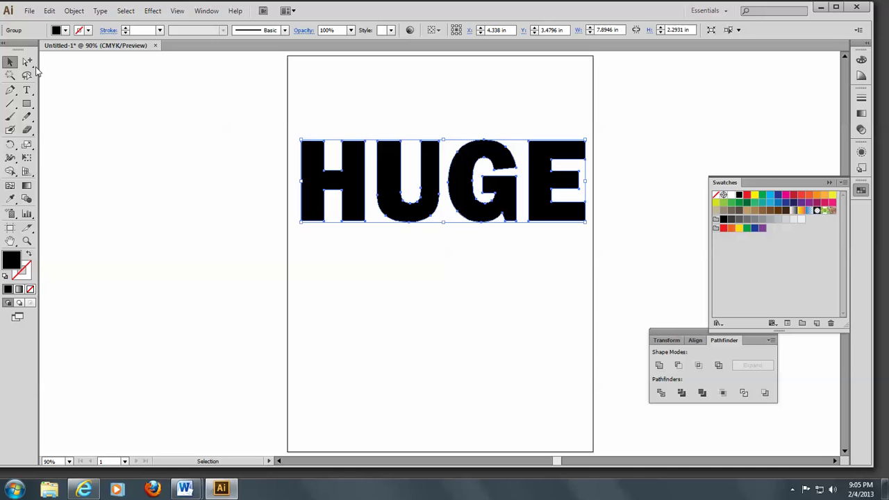
left_click_drag(28, 62, 85, 64)
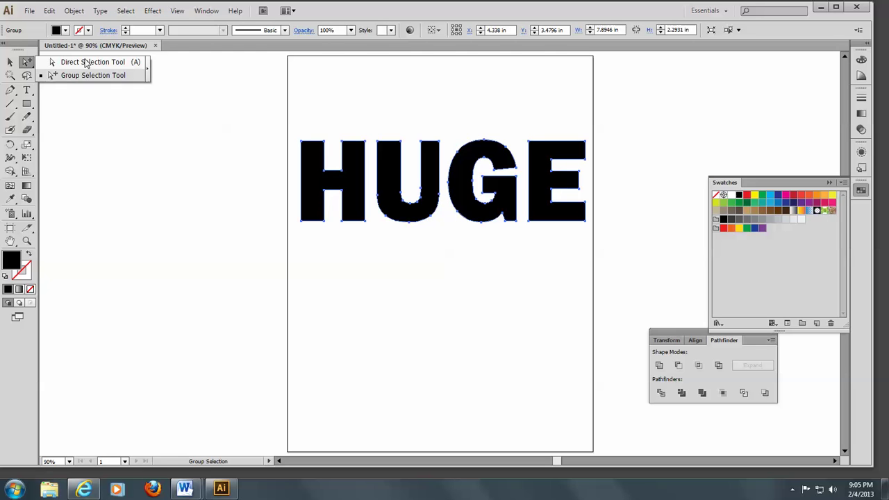
left_click(86, 63)
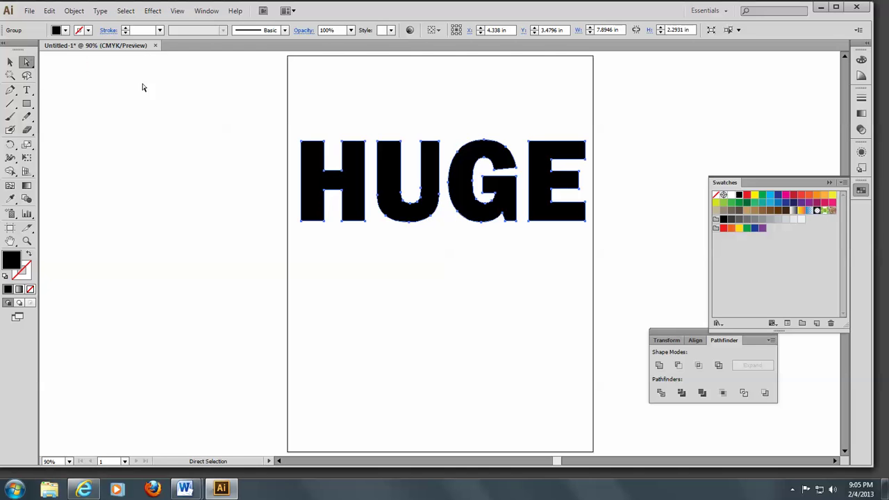
left_click(261, 102)
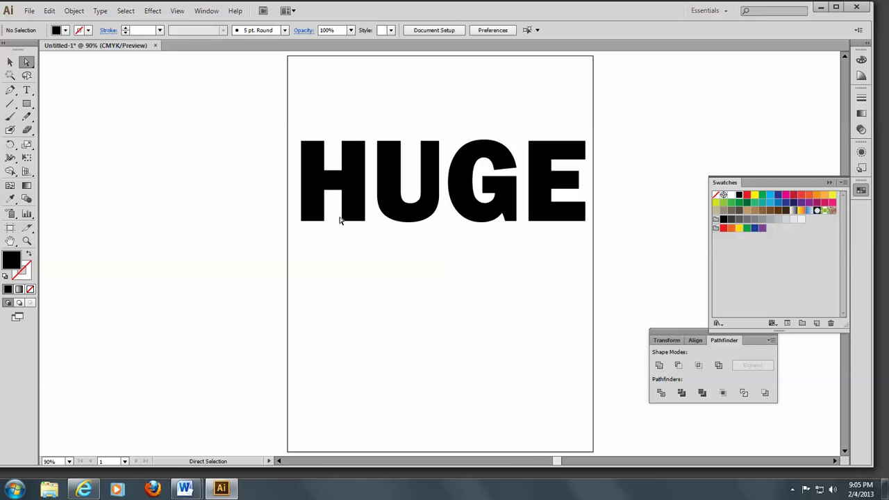
Step: Stretch the H's right leg downward and the U's right arm straight up
left_click_drag(340, 222, 375, 232)
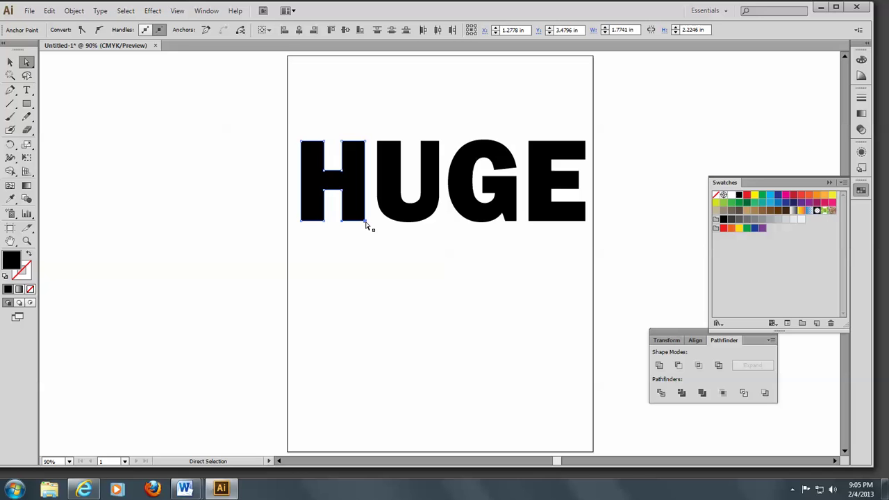
left_click_drag(366, 224, 366, 289)
left_click_drag(366, 289, 365, 288)
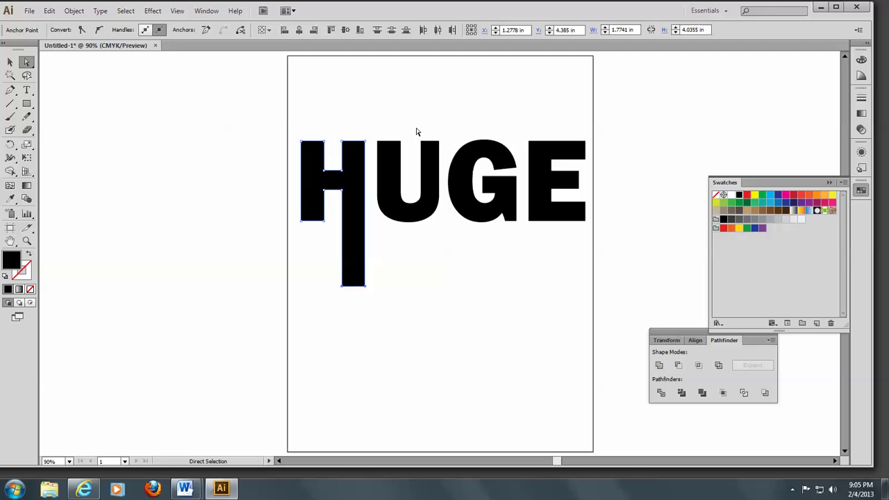
left_click_drag(414, 136, 456, 149)
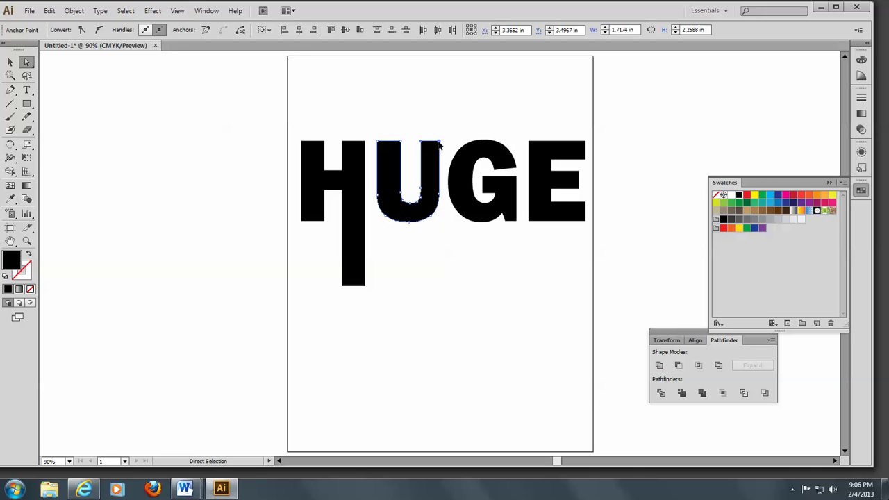
left_click_drag(439, 146, 433, 97)
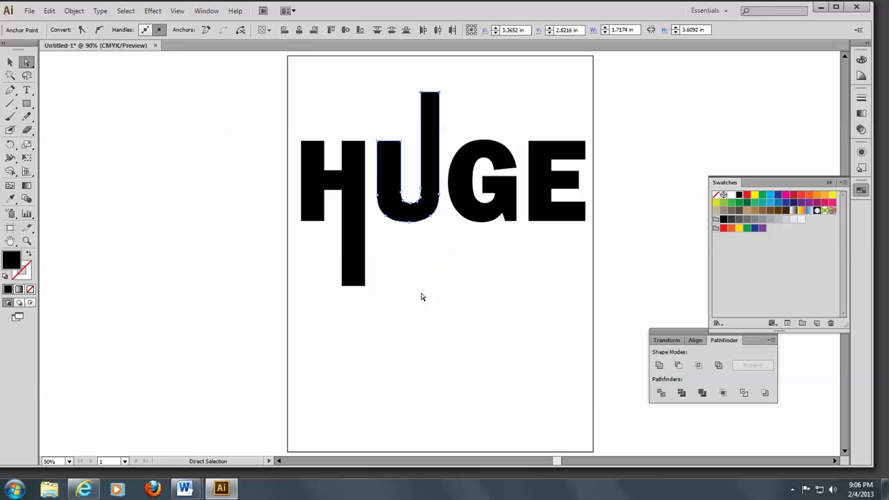
Step: Extend the G's tail downward and Shift-drag the E's top arm horizontally right
mouse_move(502, 233)
left_mouse_down()
mouse_move(517, 219)
mouse_move(516, 237)
left_mouse_up()
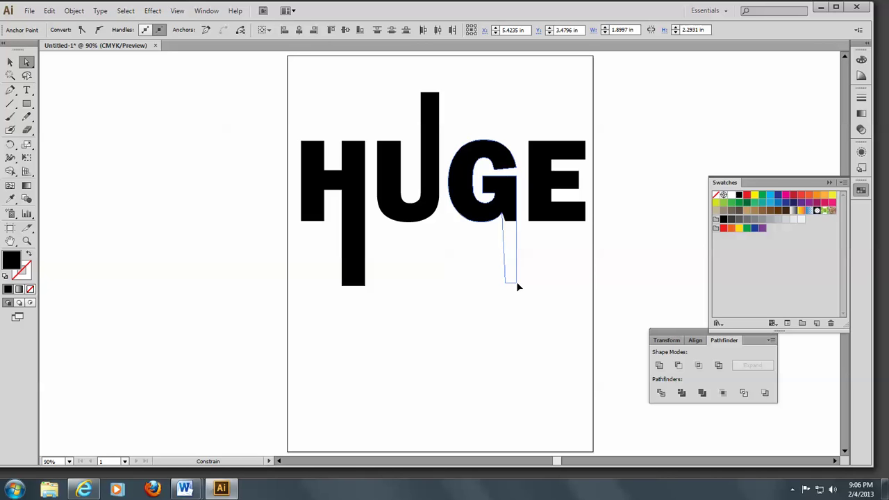
left_click_drag(517, 287, 518, 286)
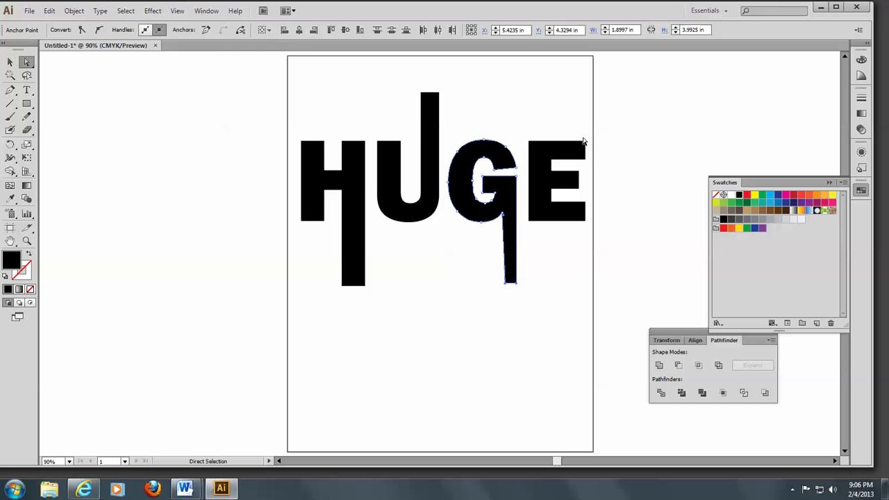
left_click_drag(583, 137, 594, 168)
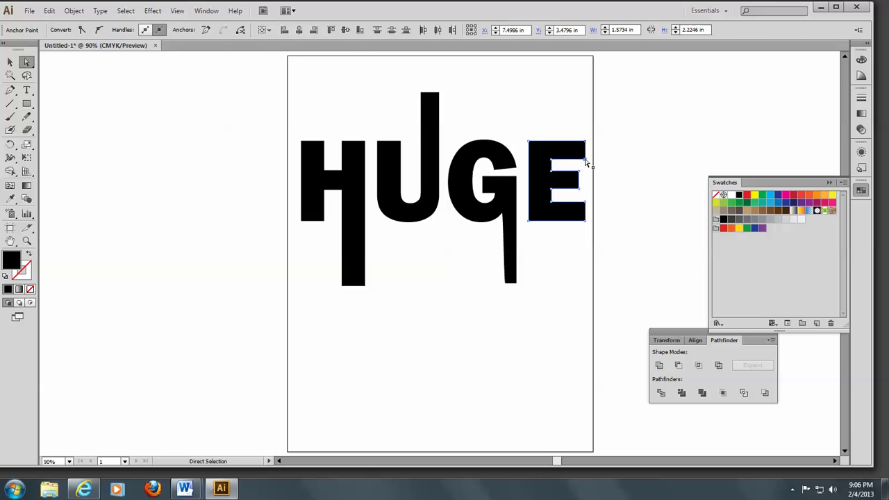
left_click_drag(587, 163, 627, 168)
key("shift")
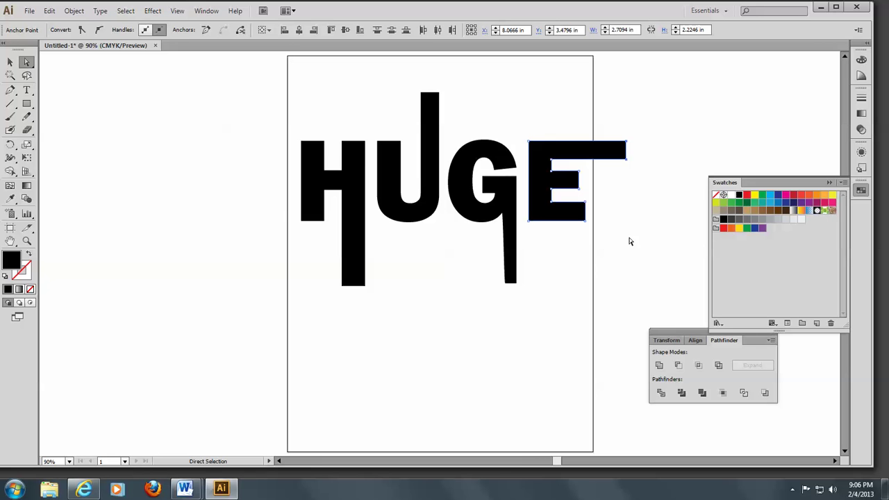
Step: Draw a straight horizontal Pen line across HUGE at mid-letter height
left_click(9, 91)
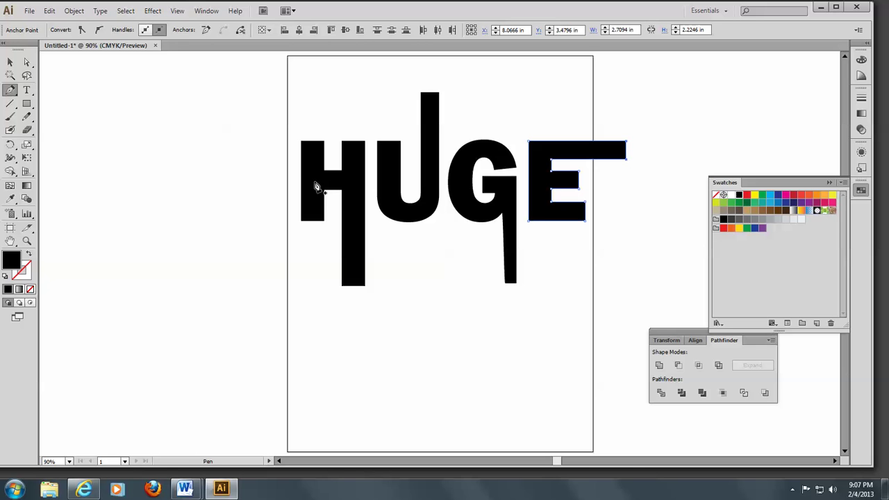
left_click(644, 179)
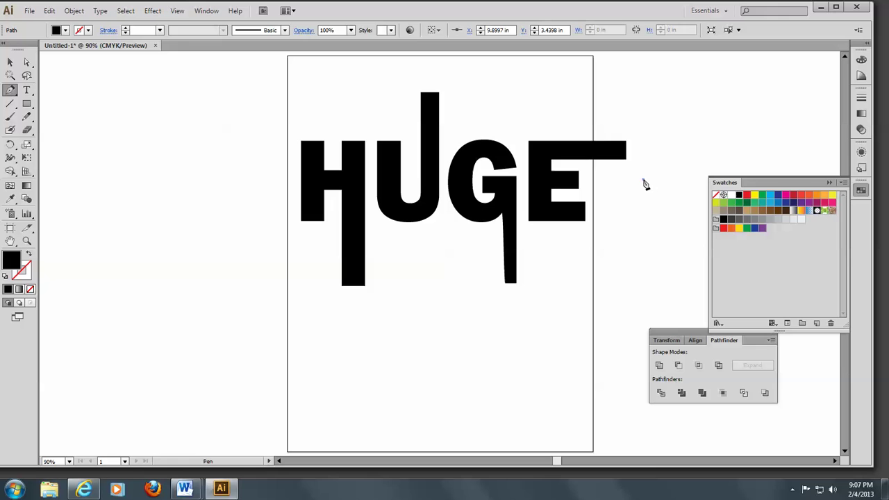
left_click(277, 182, "shift")
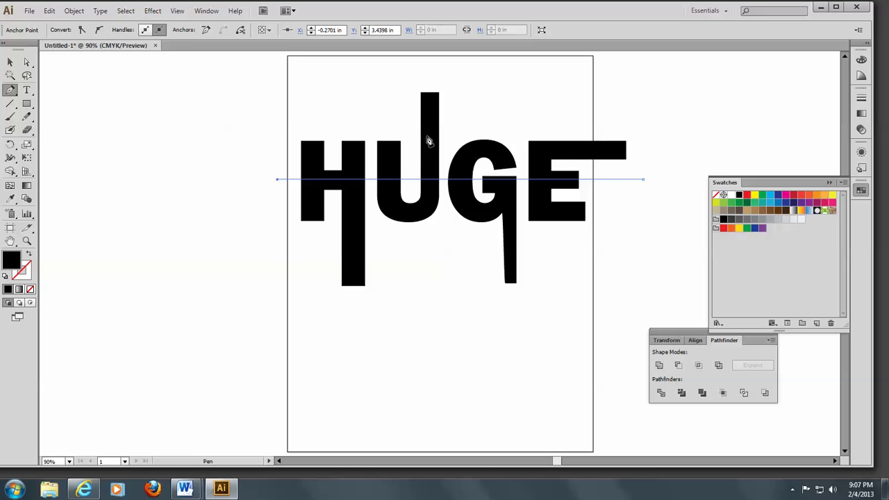
left_click(9, 61)
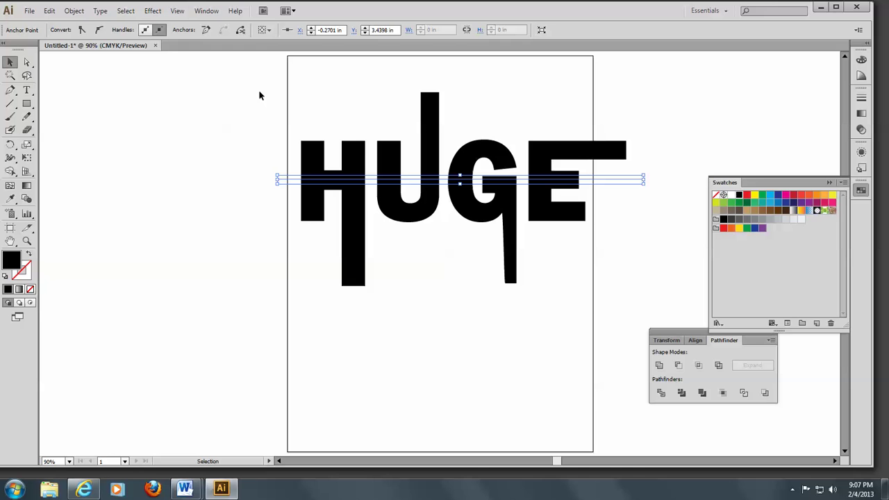
Step: Select the word with the line and apply Pathfinder Divide to split the letters
left_click_drag(272, 82, 656, 322)
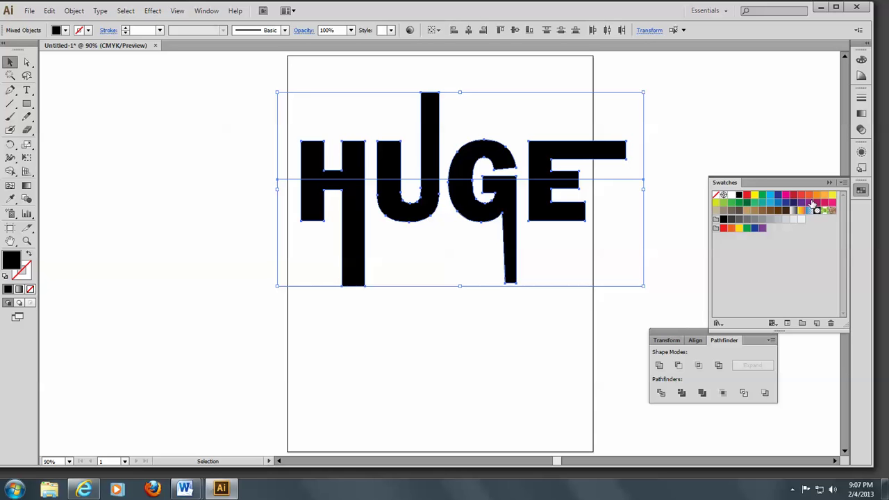
left_click_drag(670, 334, 645, 358)
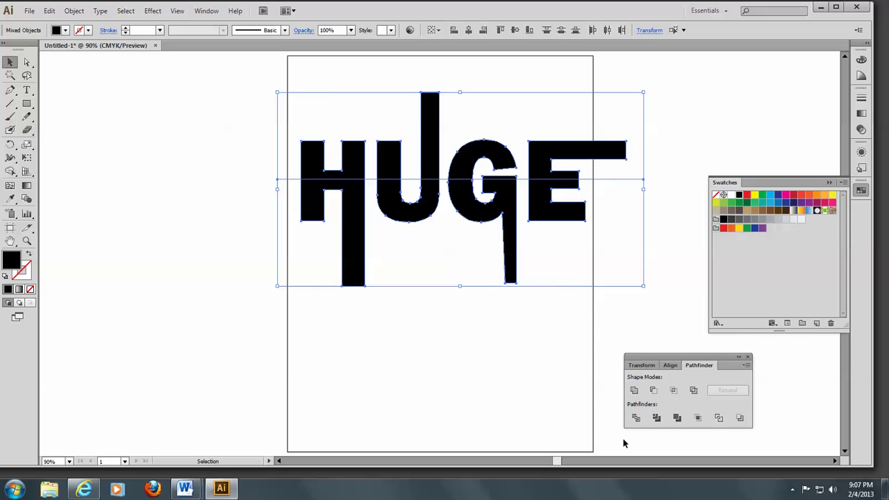
left_click(204, 11)
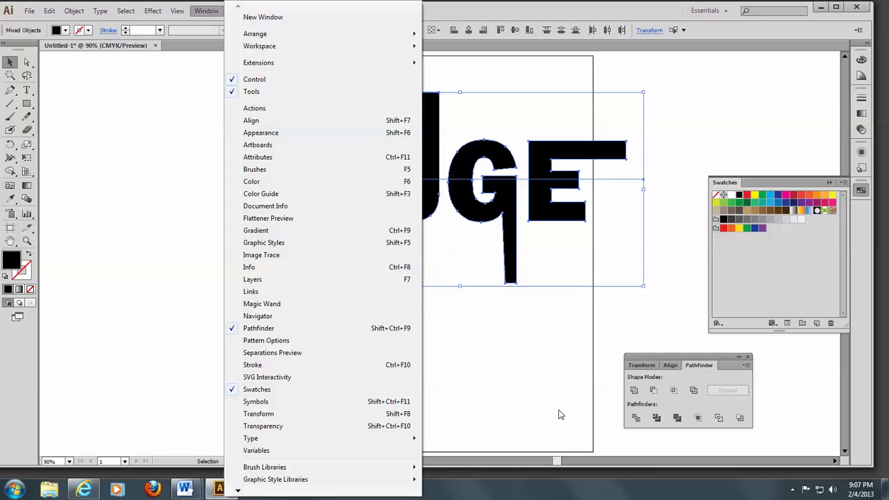
left_click(595, 342)
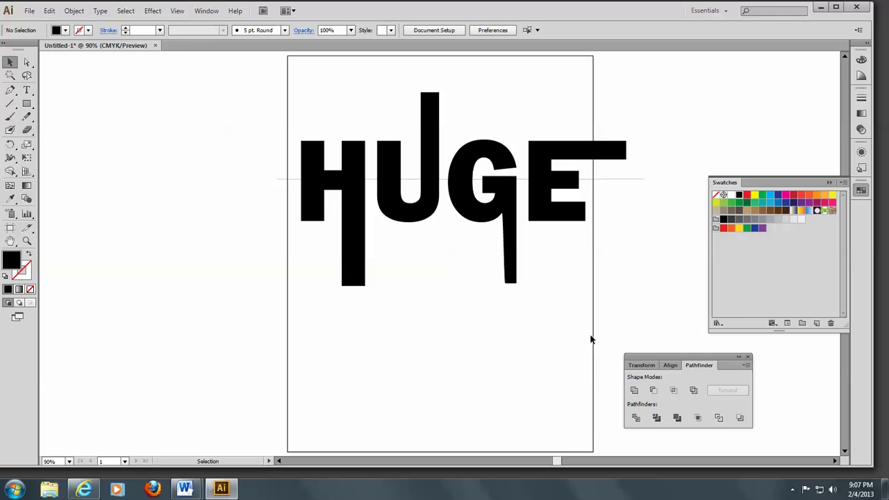
left_click_drag(254, 71, 678, 299)
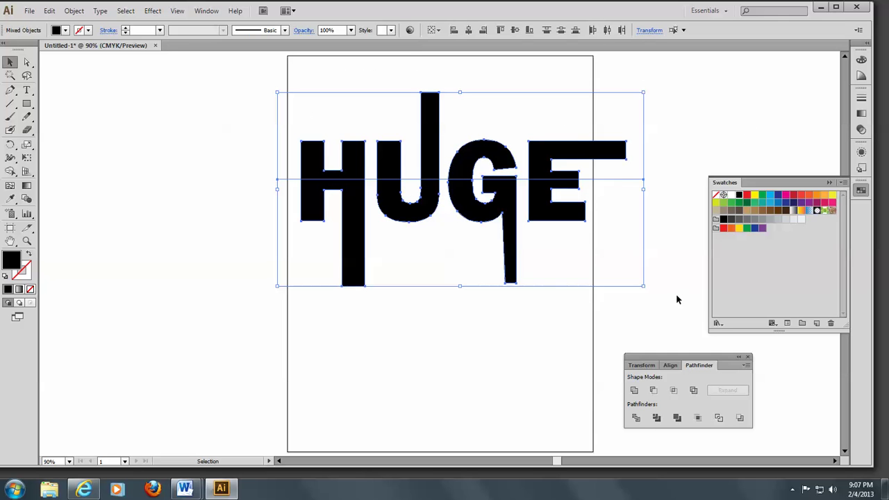
left_click(636, 418)
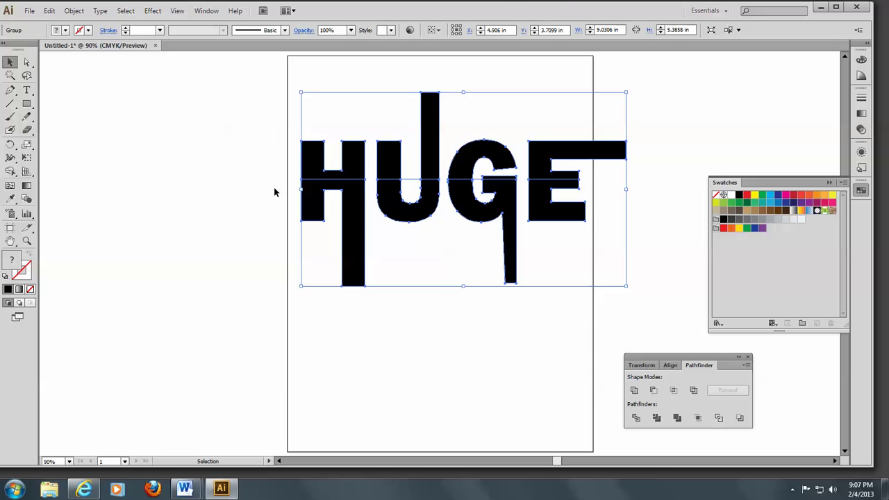
left_click(74, 11)
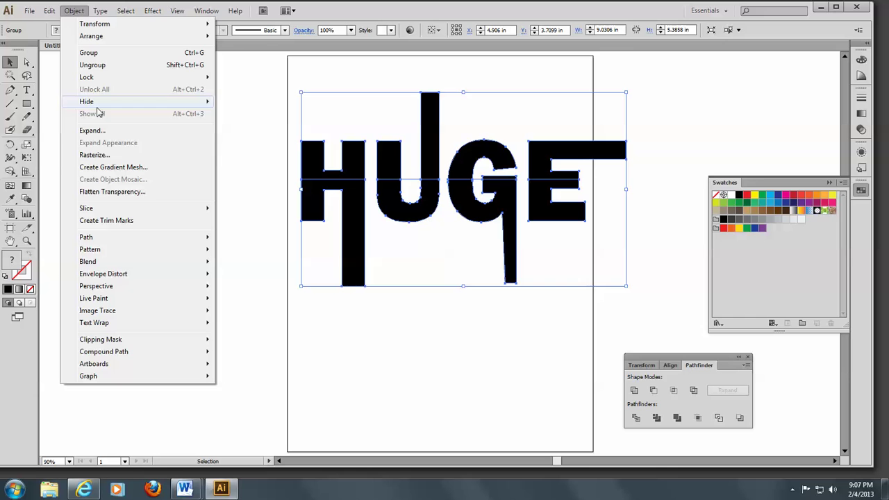
left_click(101, 132)
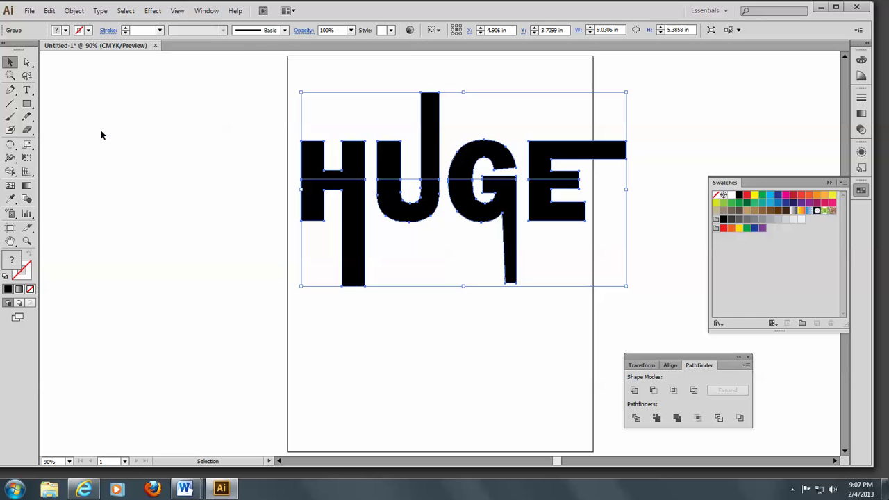
left_click(144, 131)
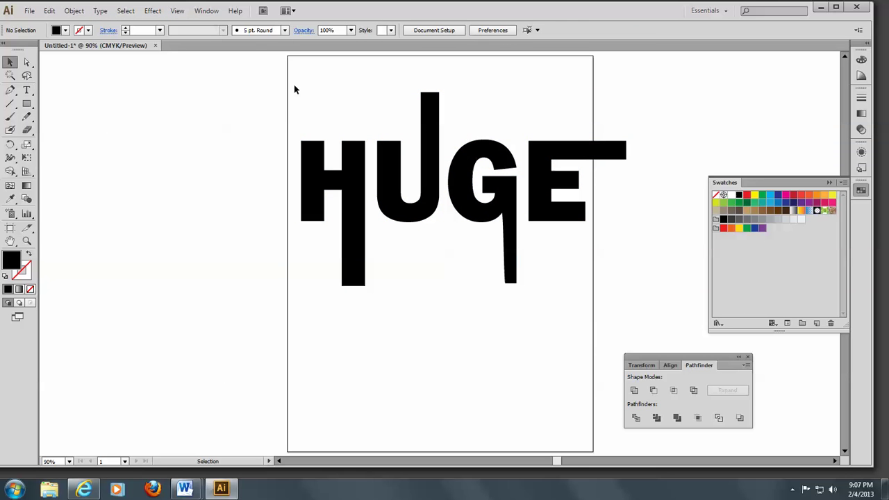
left_click_drag(272, 77, 592, 184)
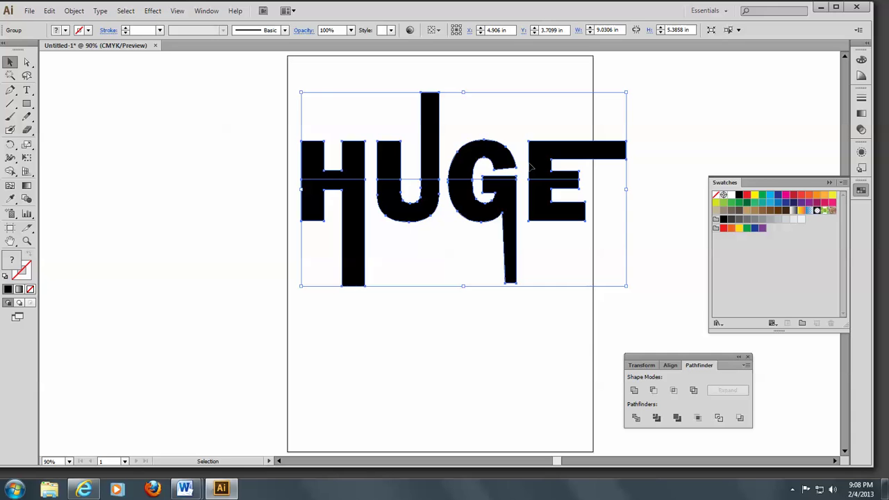
Step: Select the upper letter pieces with Group Selection and fill them with the red swatch
left_click(159, 85)
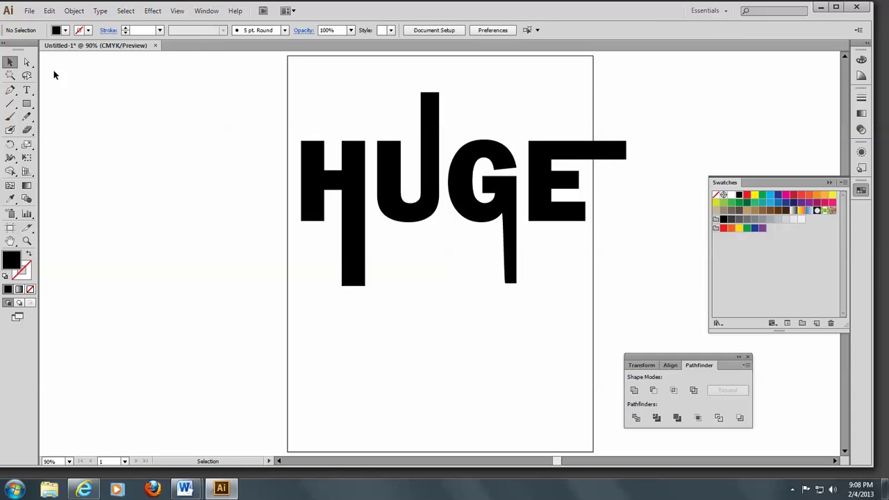
left_click(27, 62)
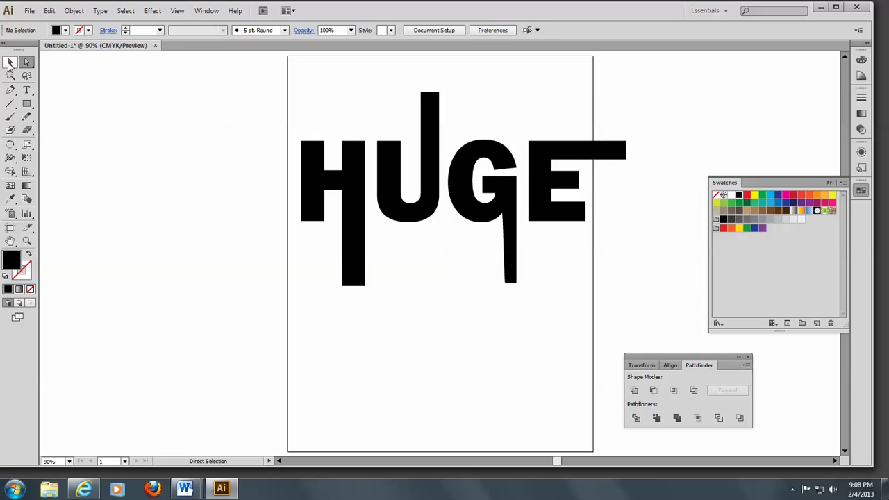
left_click(355, 163)
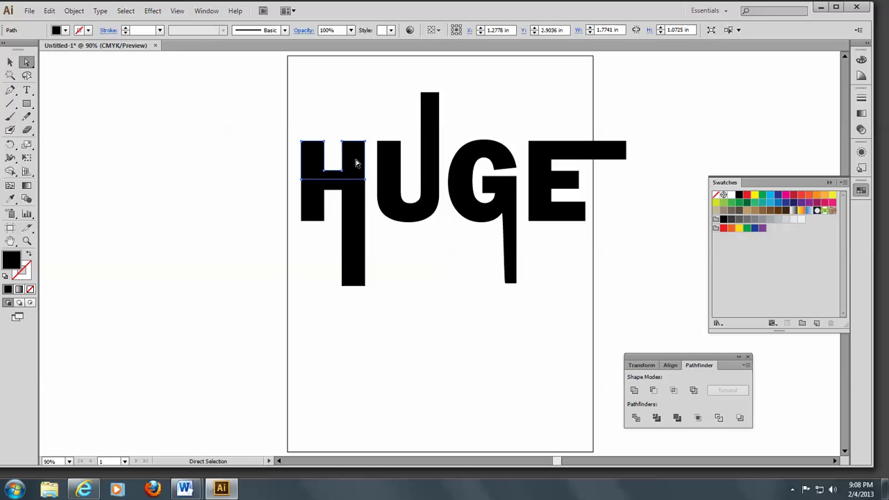
left_click(28, 64)
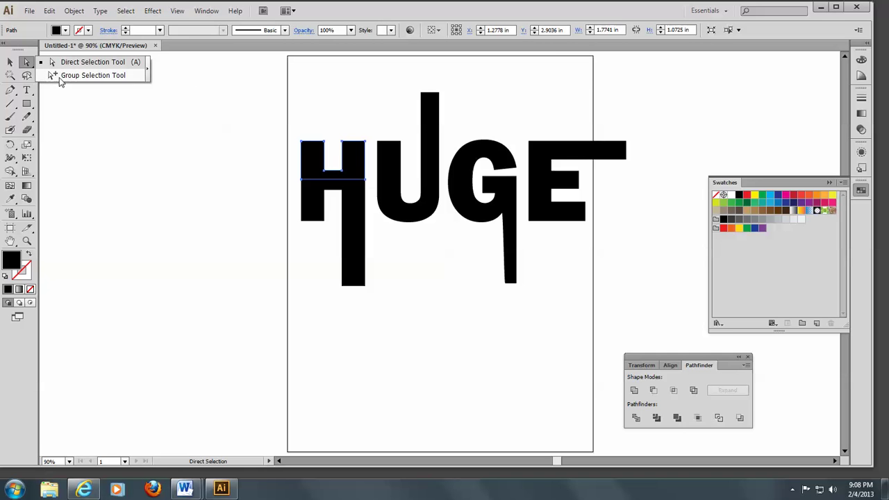
left_click(61, 77)
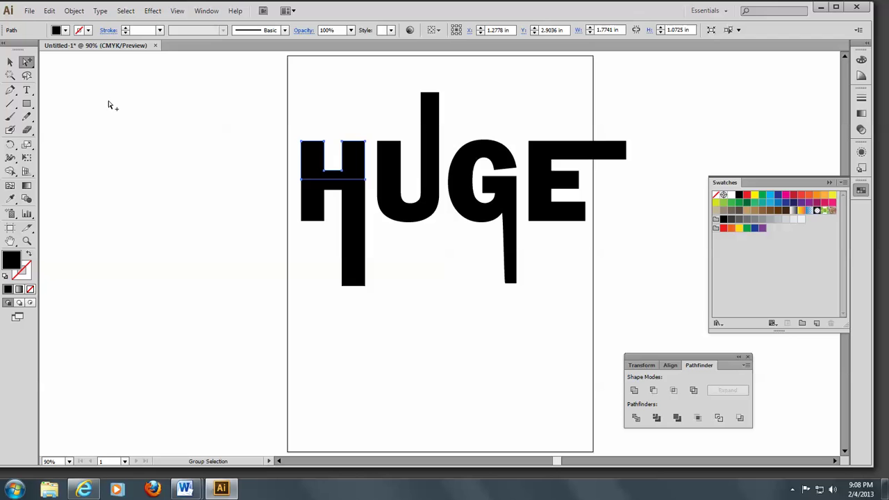
left_click(215, 125)
left_click_drag(237, 81, 642, 180)
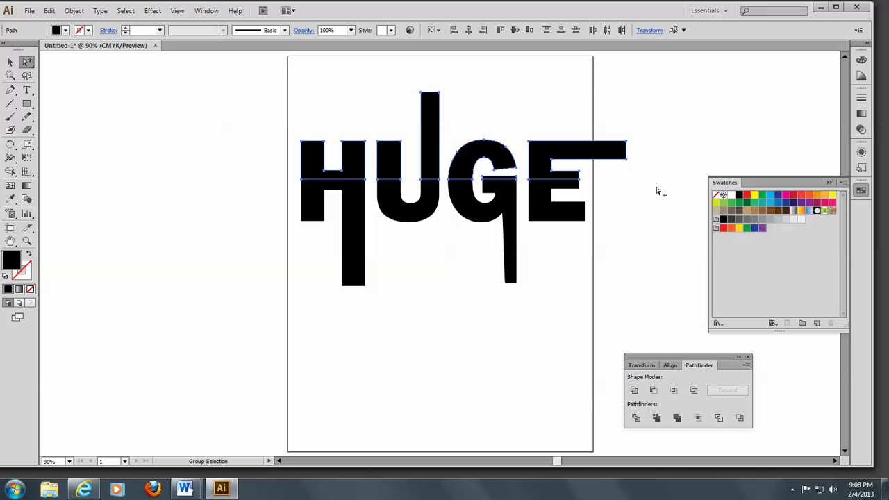
left_click(748, 196)
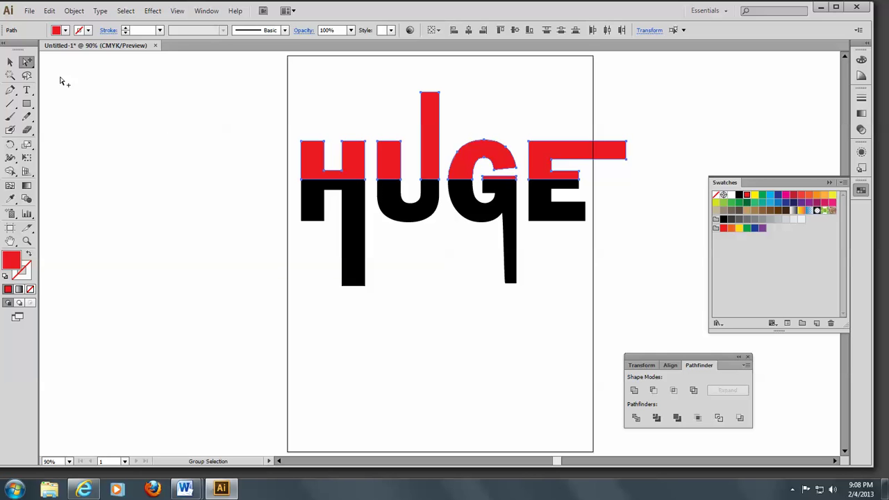
left_click(9, 63)
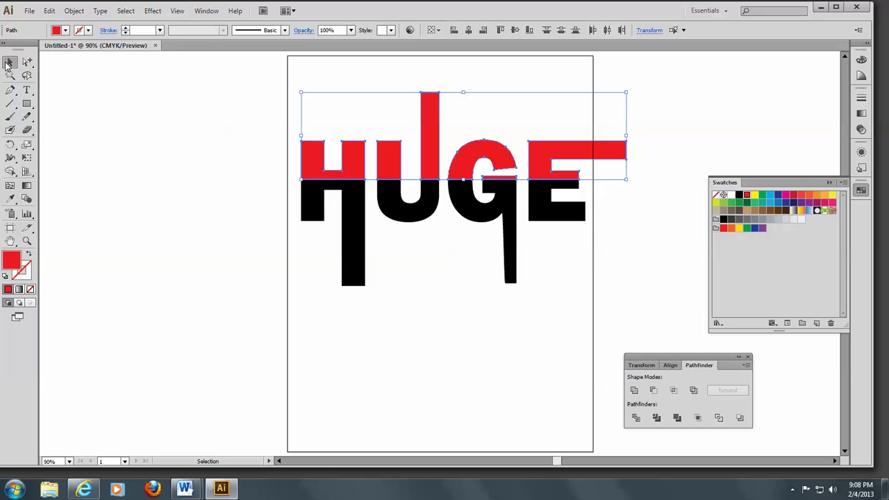
Step: Apply Effect > Stylize > Round Corners at 0.139 in radius to all letter pieces
left_click(94, 102)
left_click_drag(257, 80, 678, 305)
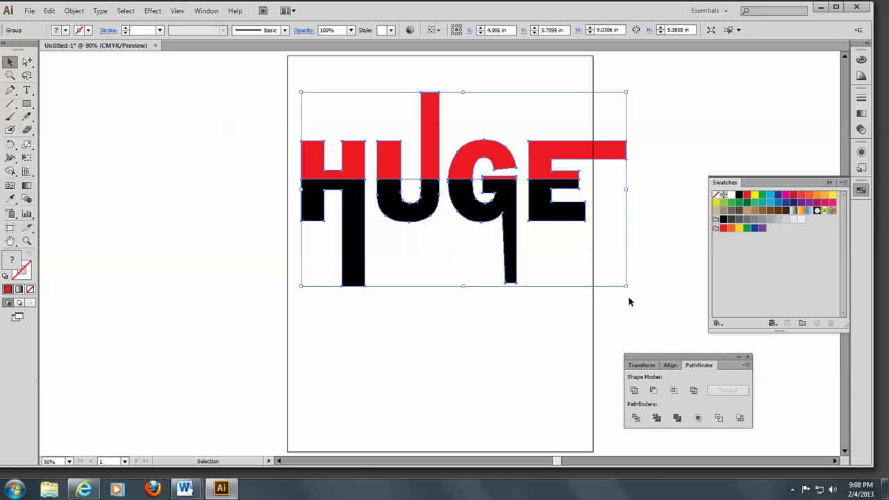
left_click(153, 12)
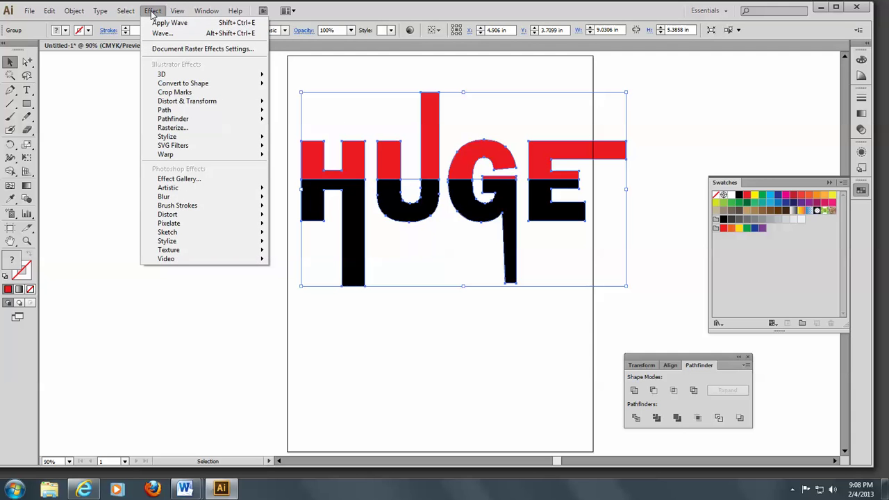
mouse_move(163, 76)
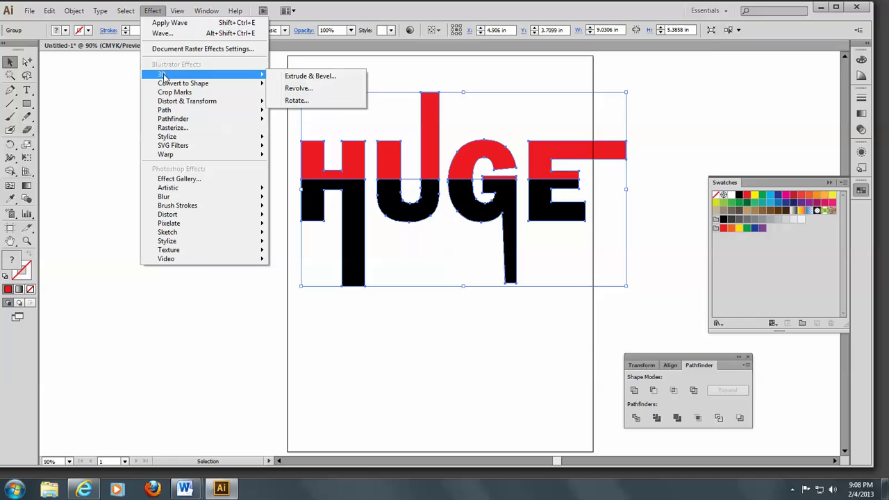
mouse_move(194, 139)
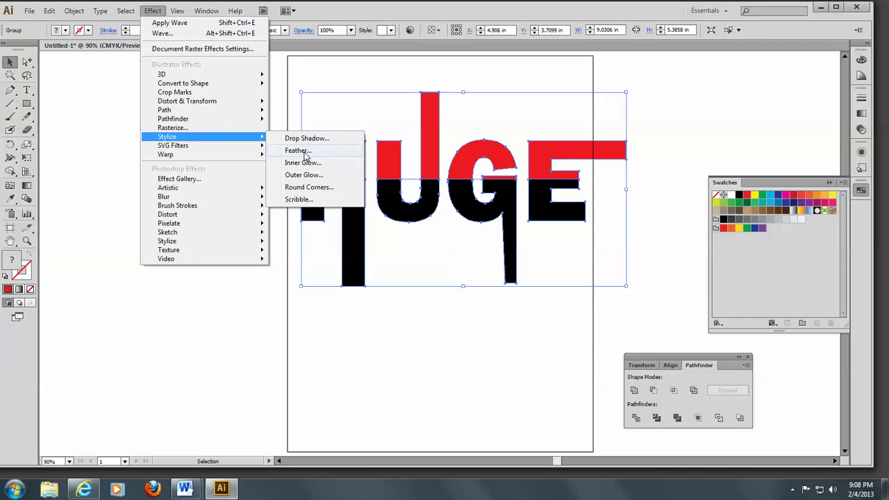
left_click(309, 188)
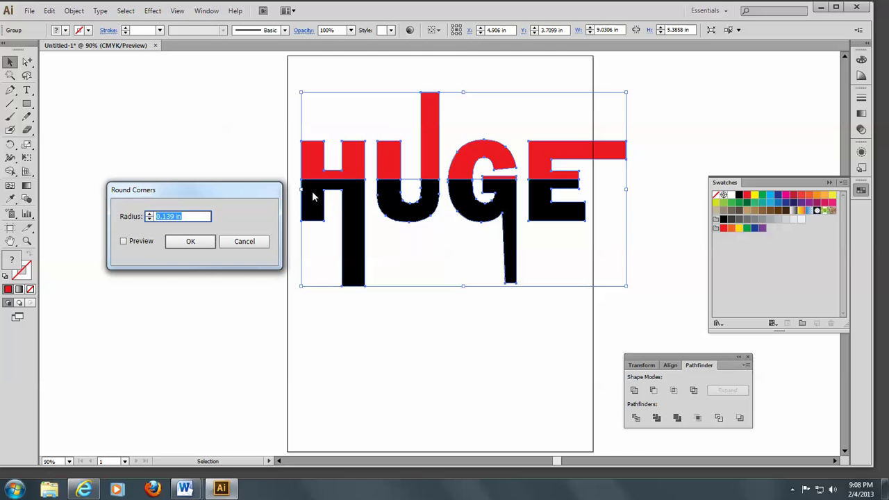
left_click(123, 241)
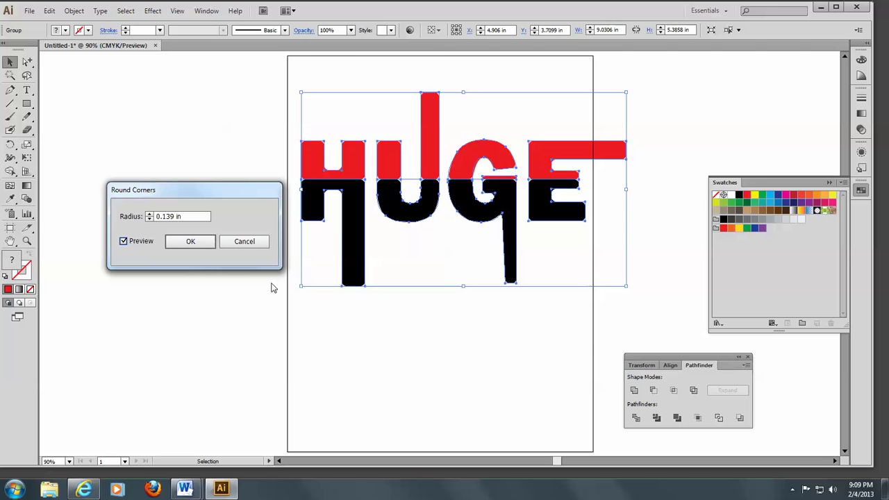
left_click(190, 243)
left_click(205, 184)
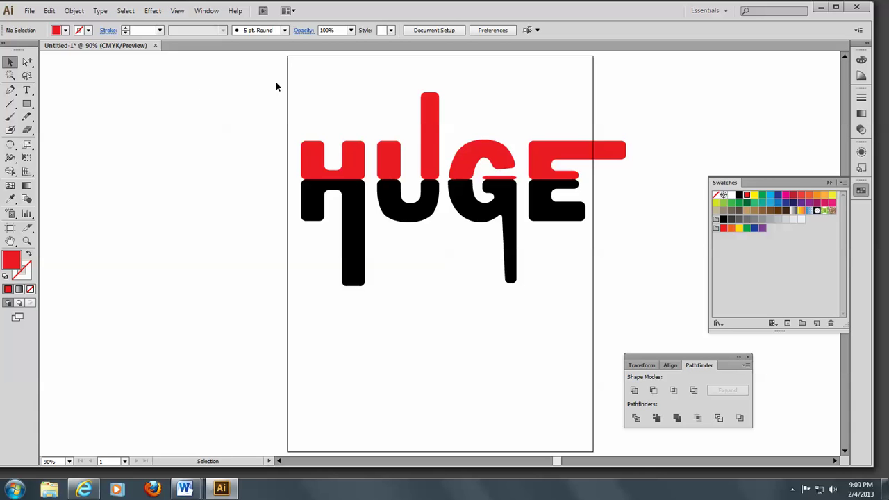
Step: Apply an Inflate warp with 50% bend to the whole HUGE artwork
left_click_drag(276, 85, 649, 306)
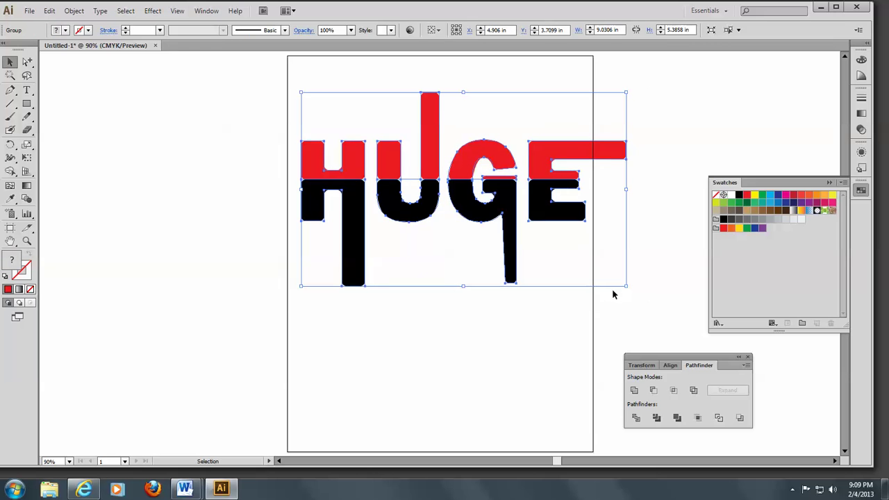
left_click(153, 11)
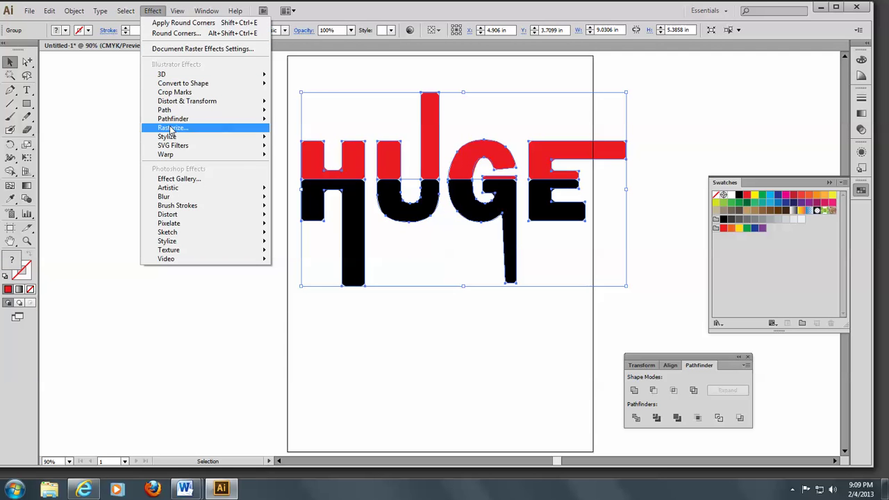
mouse_move(181, 161)
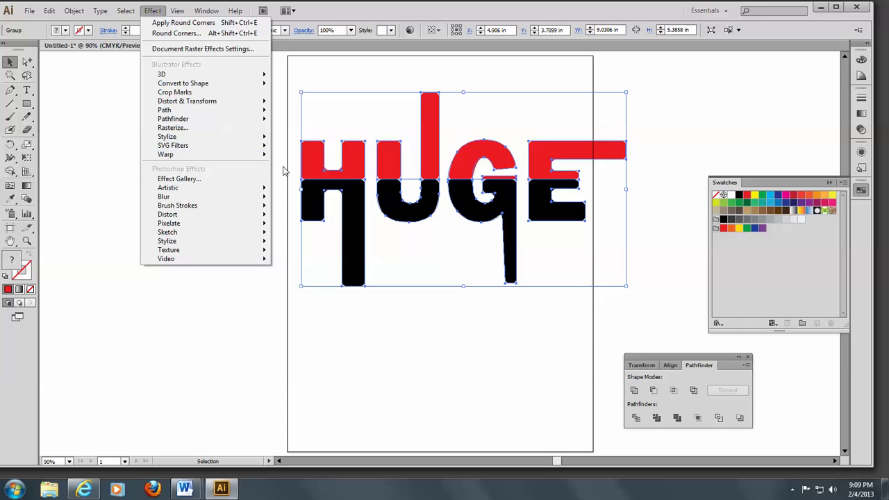
mouse_move(248, 157)
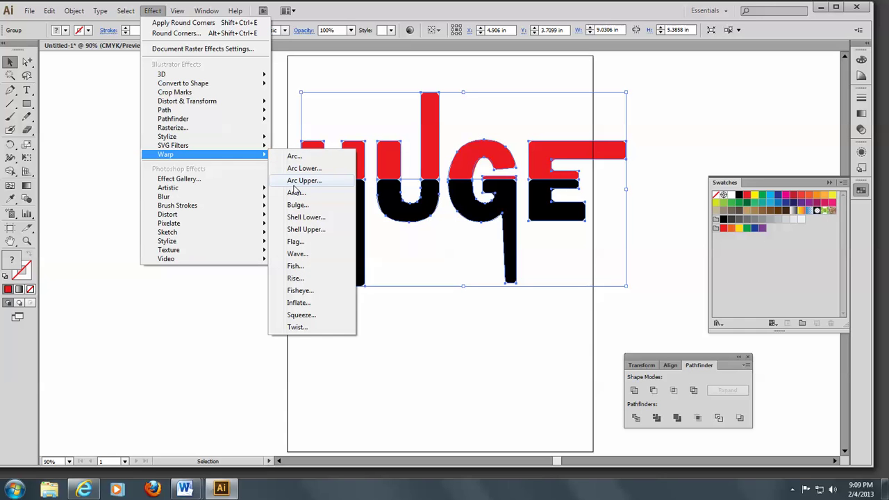
left_click(296, 243)
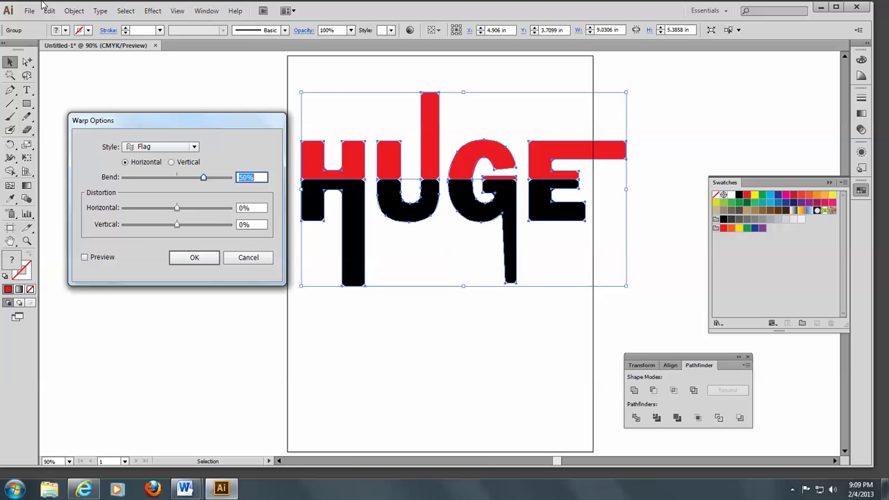
left_click(84, 258)
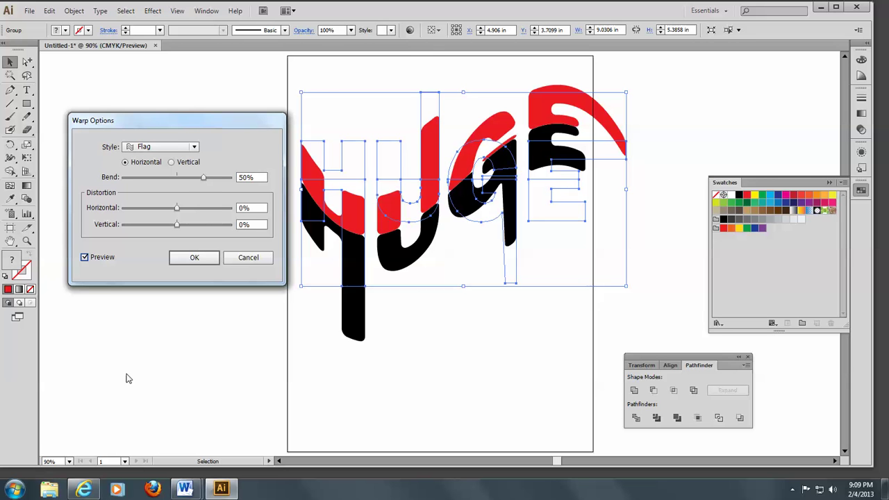
left_click(193, 148)
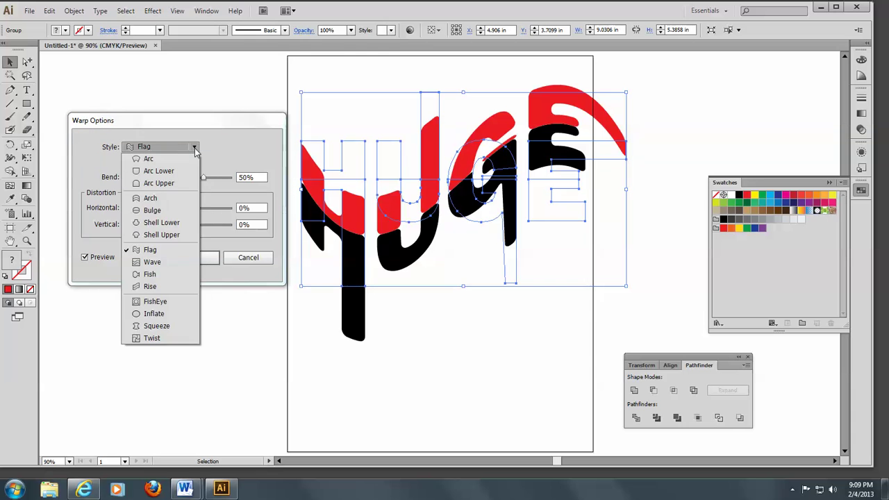
left_click(157, 262)
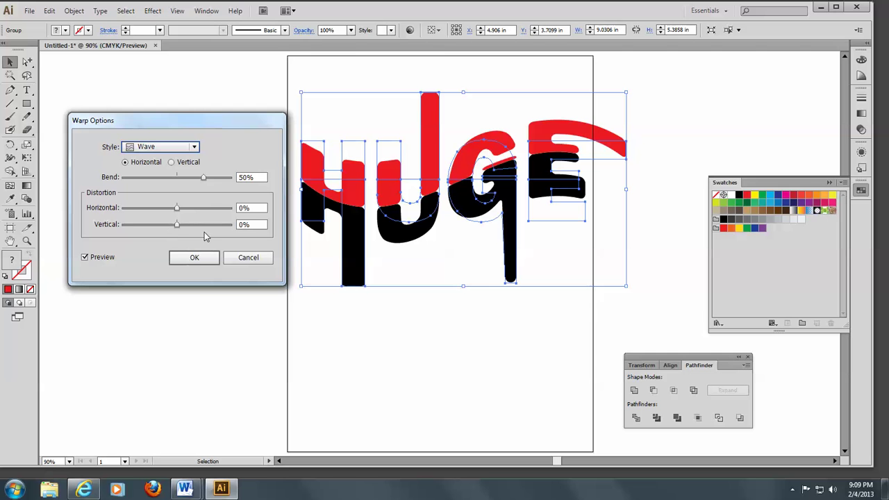
left_click(194, 148)
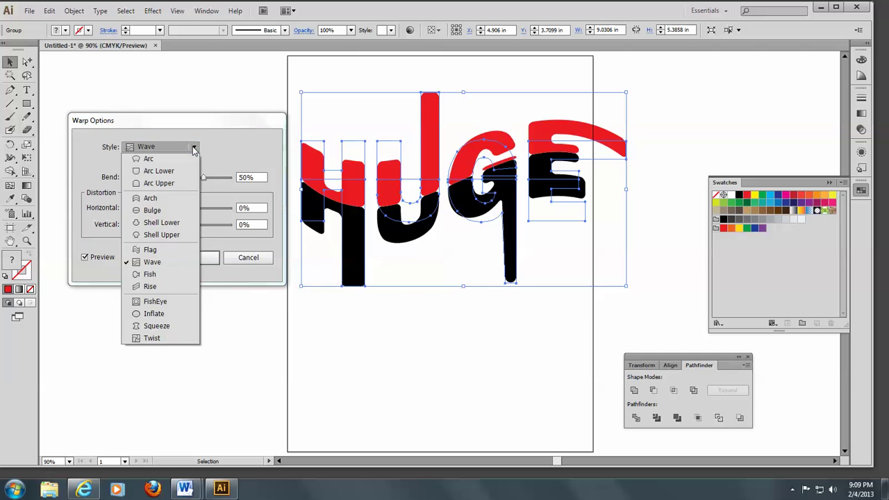
left_click(163, 314)
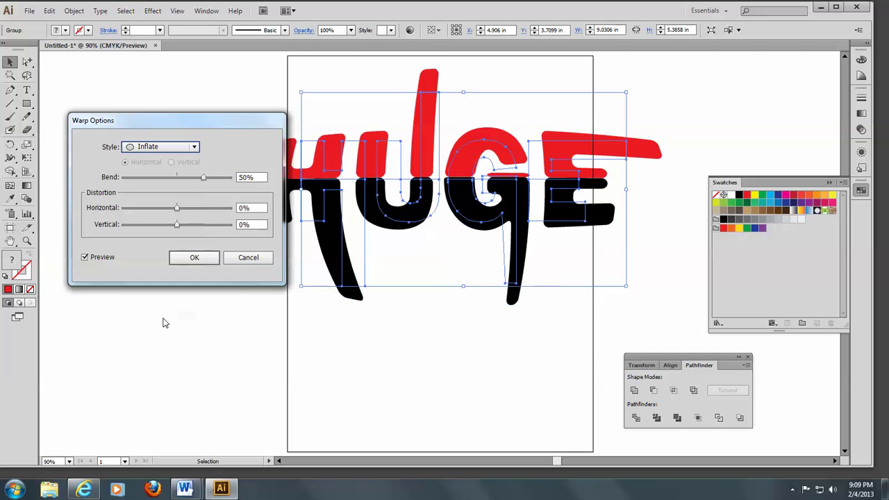
left_click(193, 259)
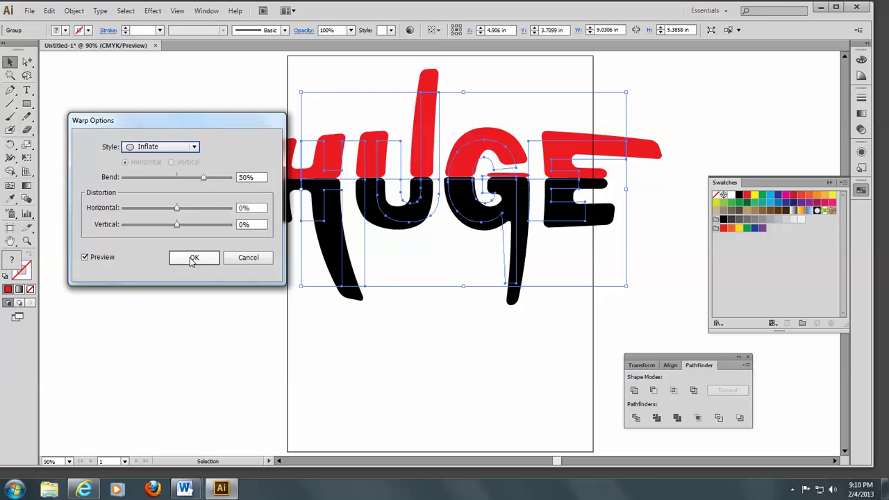
left_click(192, 259)
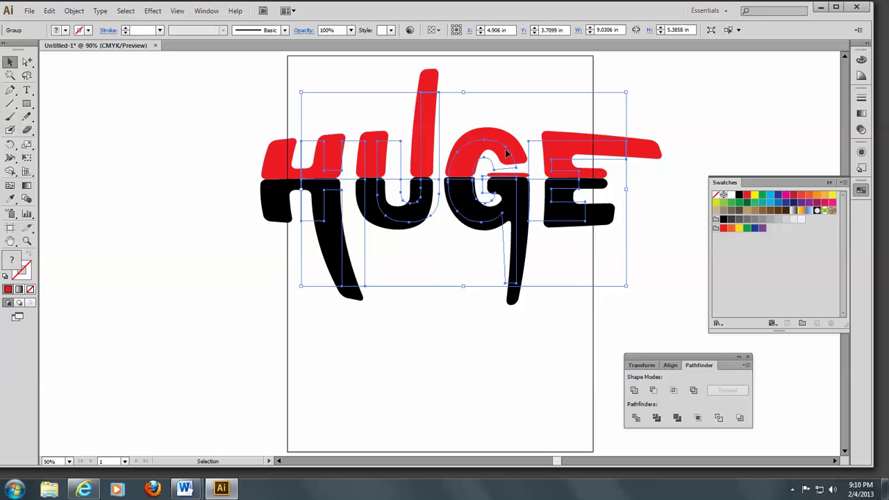
Step: Run Object > Expand Appearance on the HUGE artwork, then deselect it
left_click(80, 12)
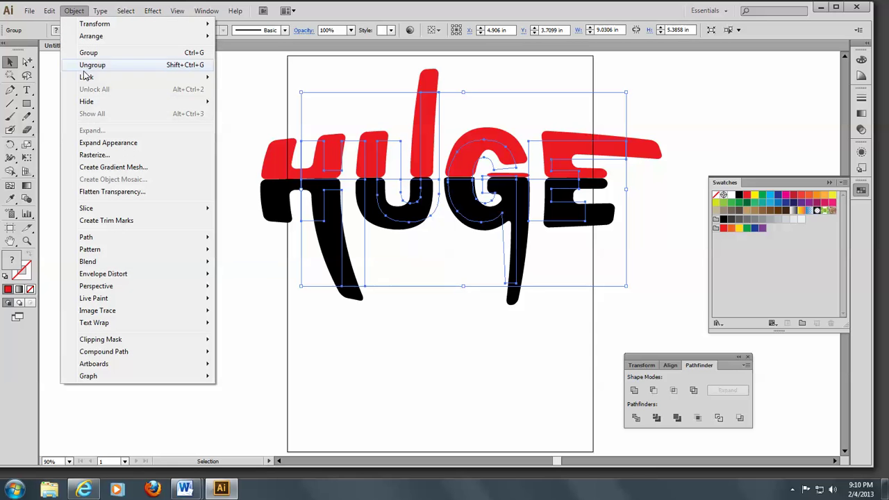
left_click(109, 143)
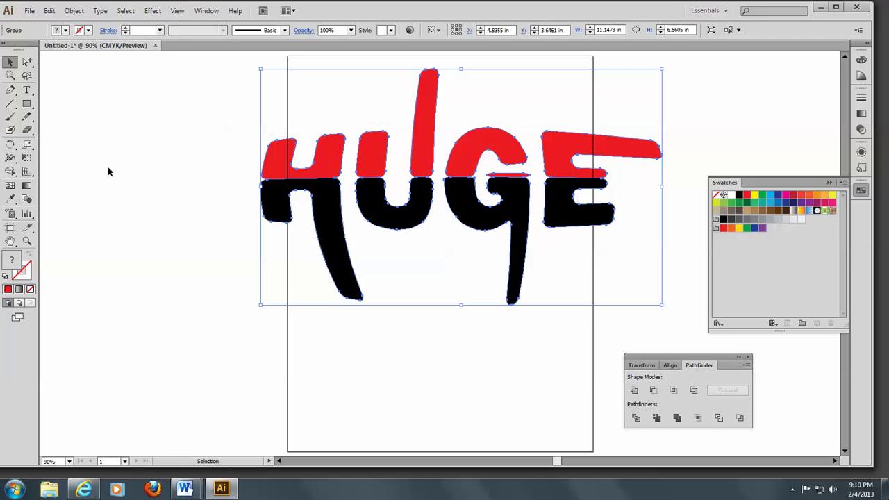
left_click(108, 171)
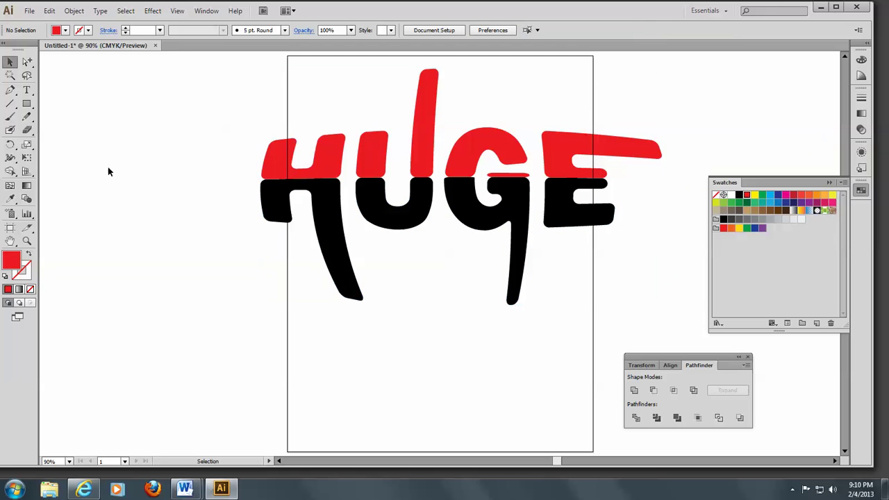